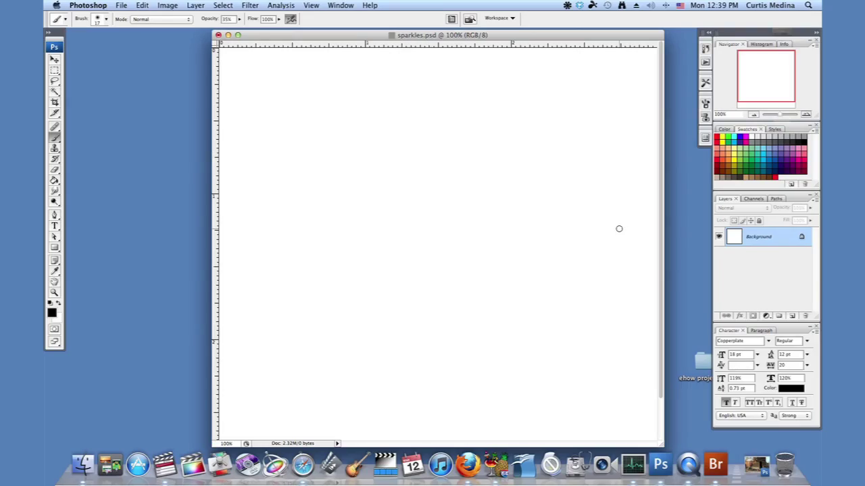
click(55, 229)
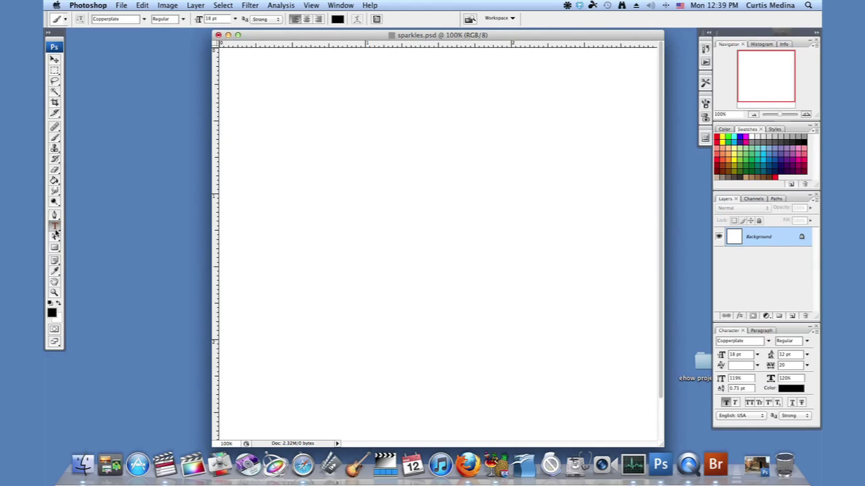
click(257, 99)
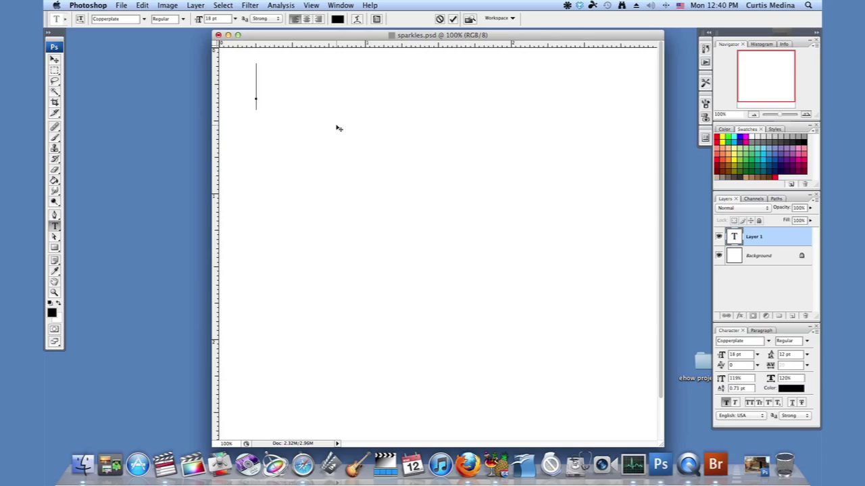
text(A)
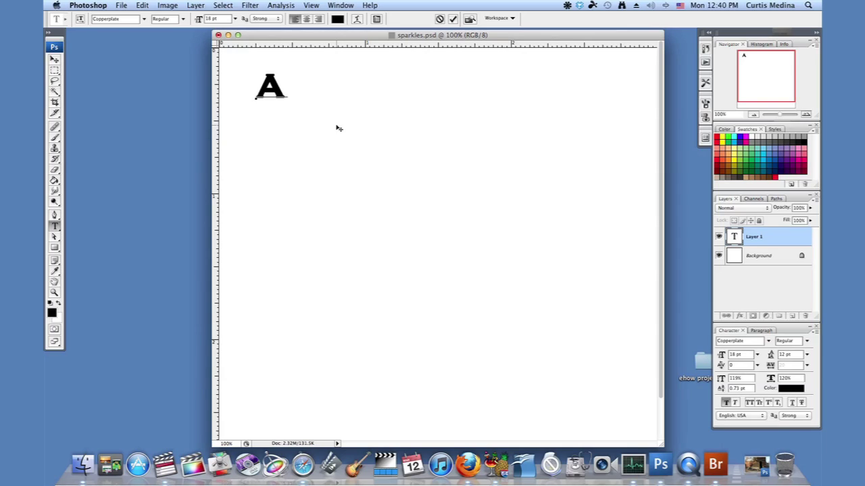
text(Aron)
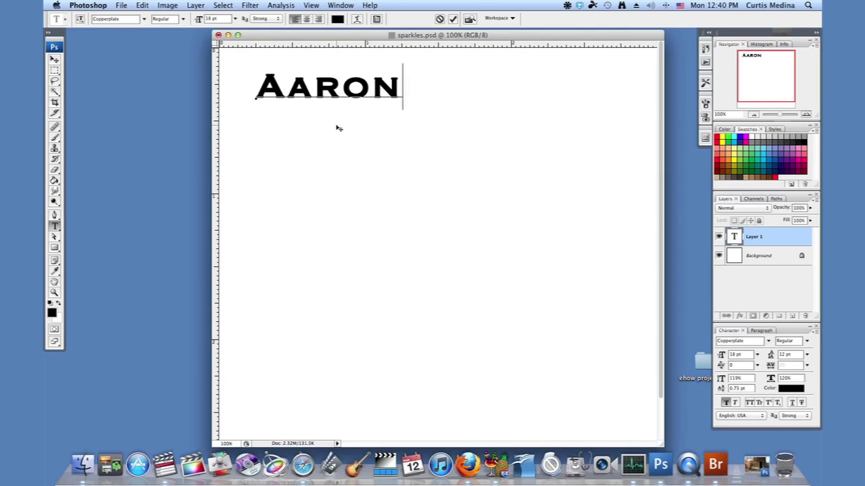
text( Kromann)
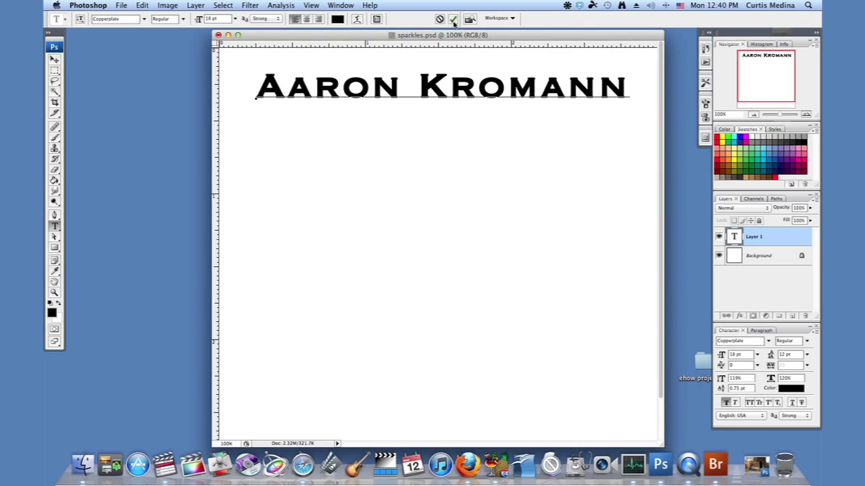
click(453, 20)
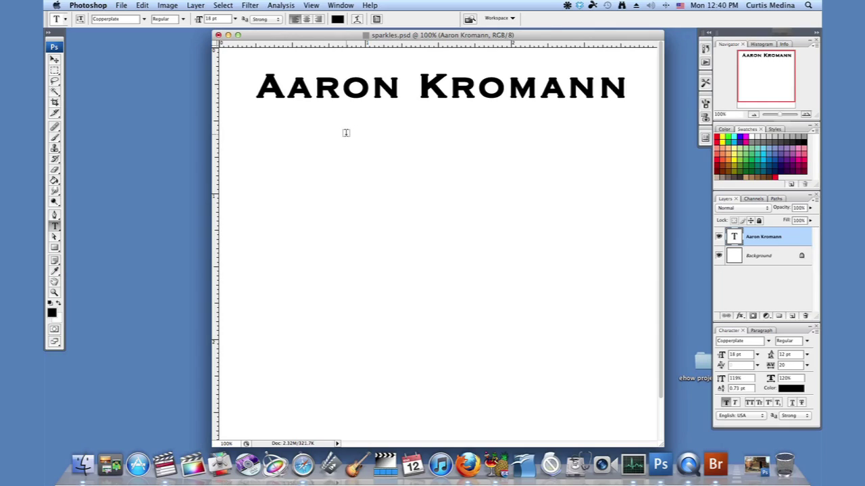
Drag a paragraph text box from below the heading's middle toward the lower right.
mouse_move(349, 135)
mouse_down()
mouse_move(620, 381)
mouse_move(637, 383)
mouse_move(623, 378)
mouse_up()
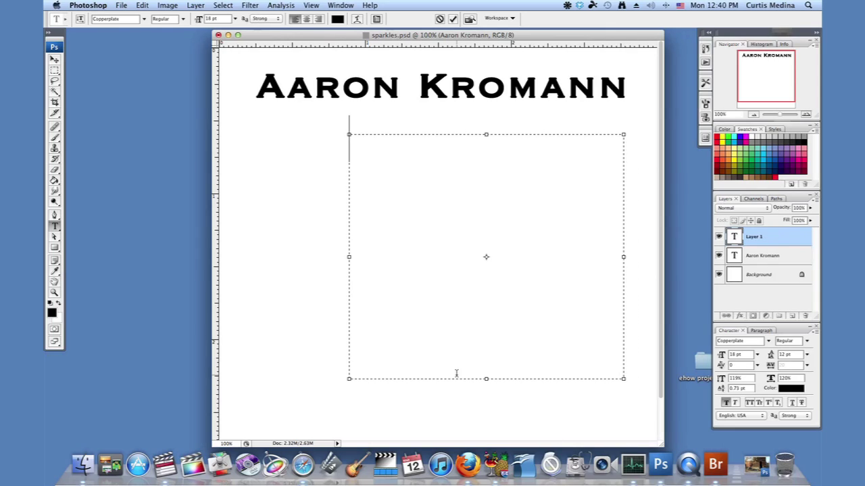
Set the paragraph text box's type size to 14 pt.
click(236, 20)
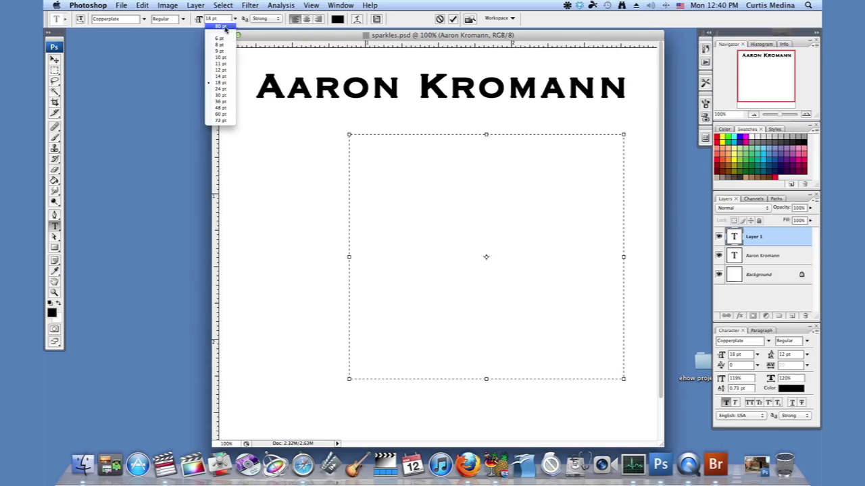
click(225, 83)
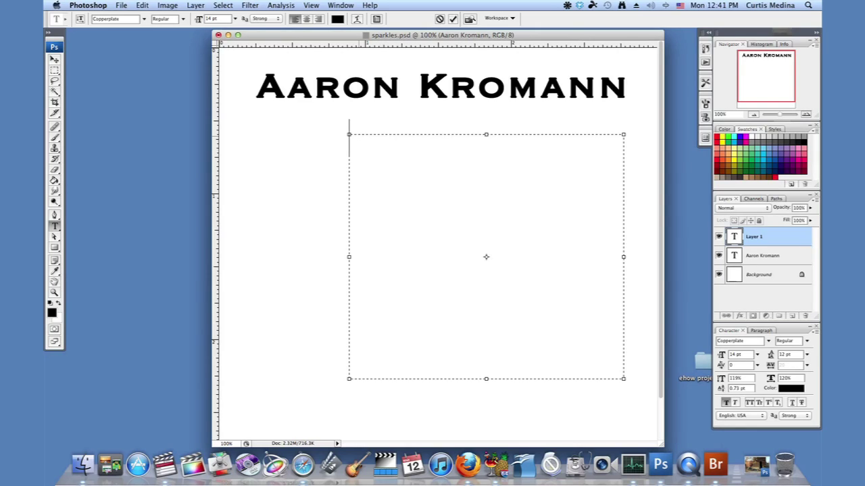
Try centre and right alignment, settle on left alignment, and begin typing 'That'.
click(306, 19)
click(319, 19)
click(295, 19)
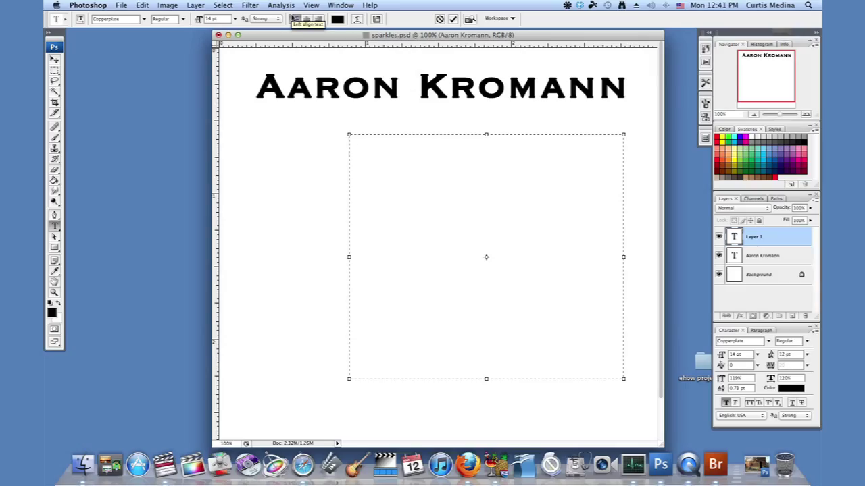
click(294, 19)
text(T)
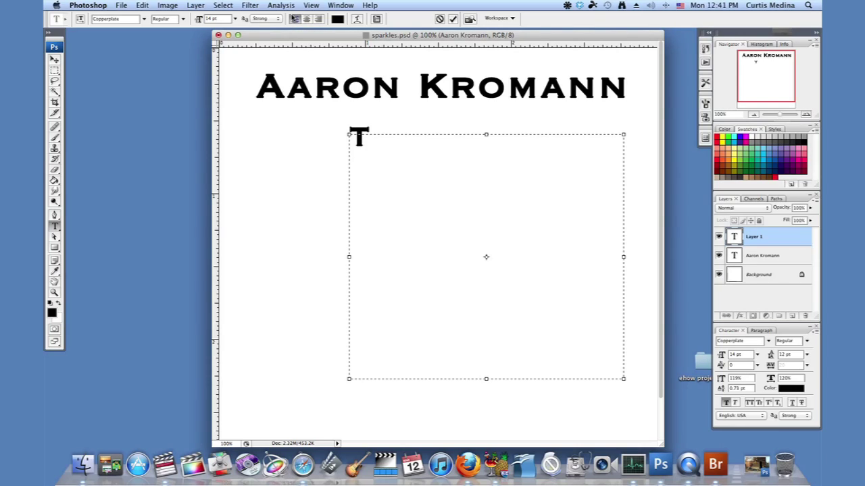
text(hat )
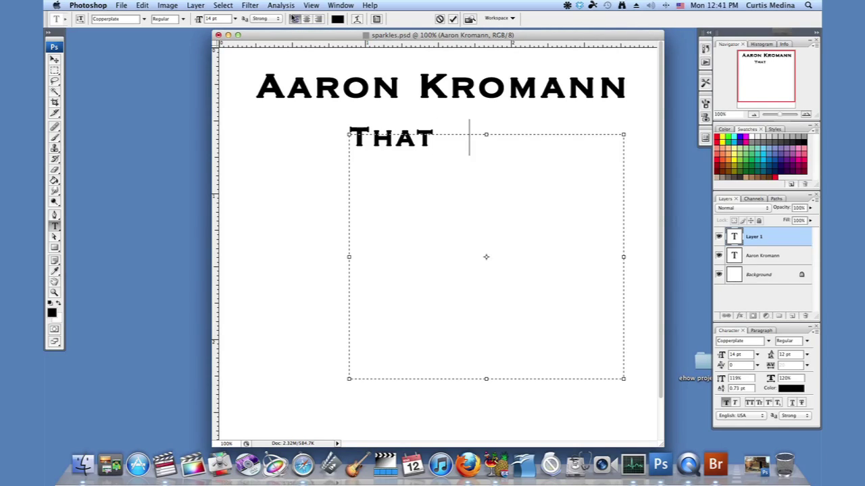
text(q)
Continue the quote to read 'That how you offset', correcting the typos.
key(BackSpace)
text(how)
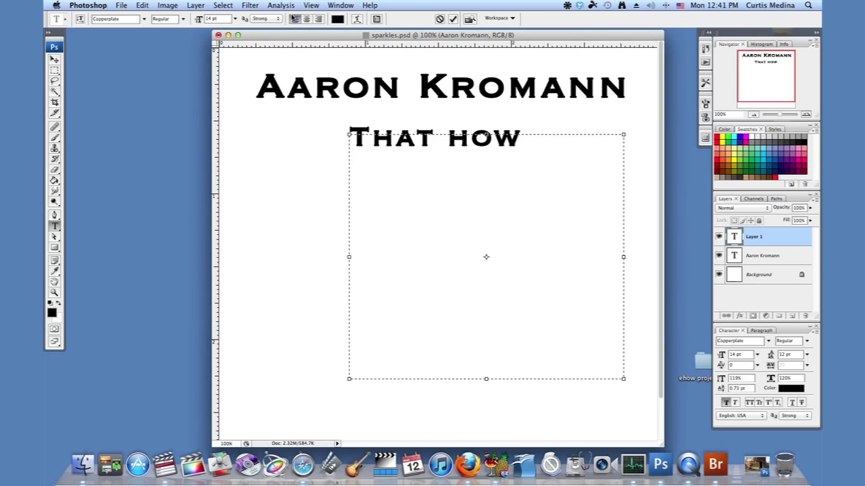
text( you offe)
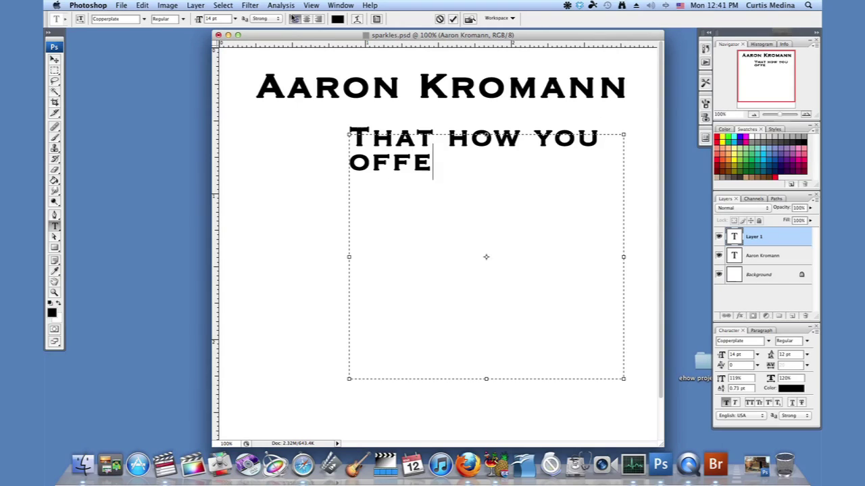
text(st)
key(BackSpace)
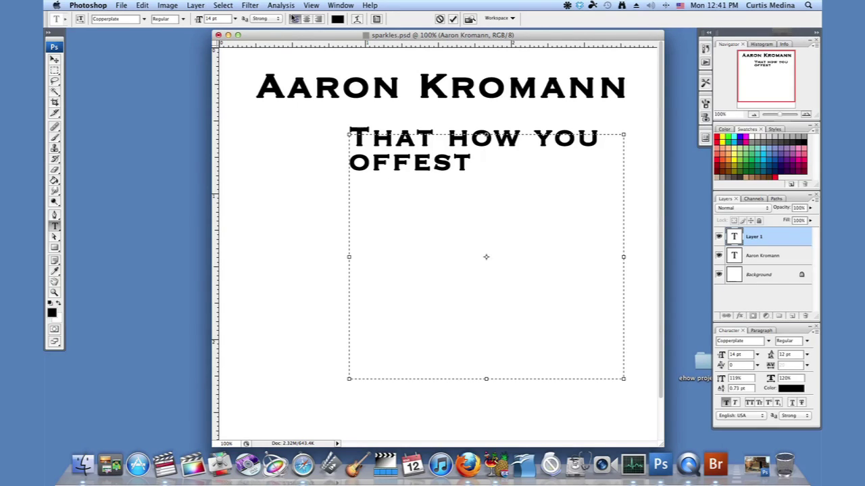
key(BackSpace)
key(BackSpace)
key(BackSpace)
text(set)
Finish the quote with 'text in photoshop. Good luck with your art!', fixing typos.
text(te)
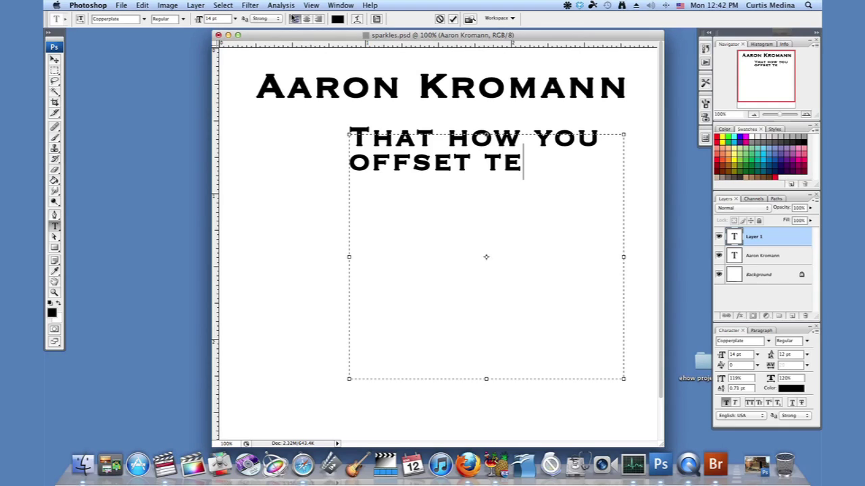
text(xt)
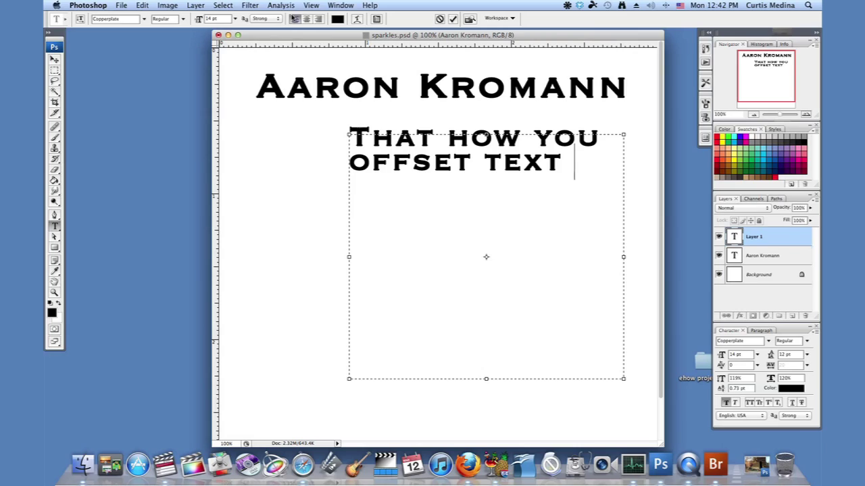
text( IN P)
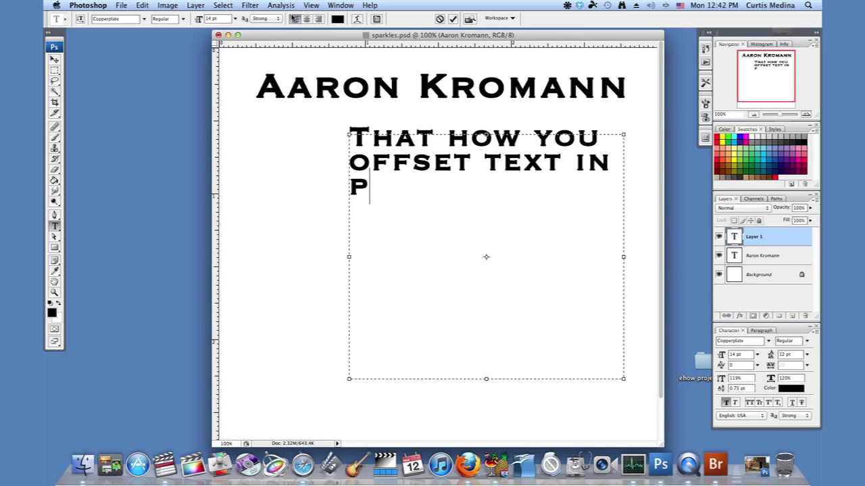
text(HOO)
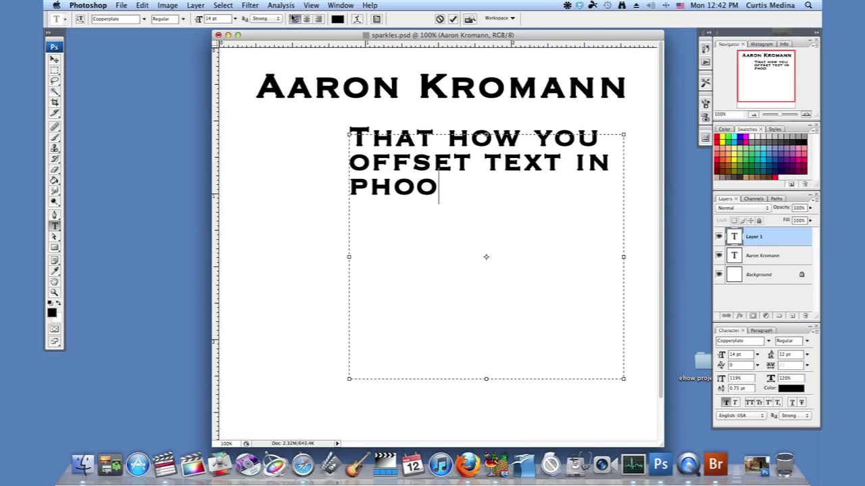
key(BackSpace)
text(toshop)
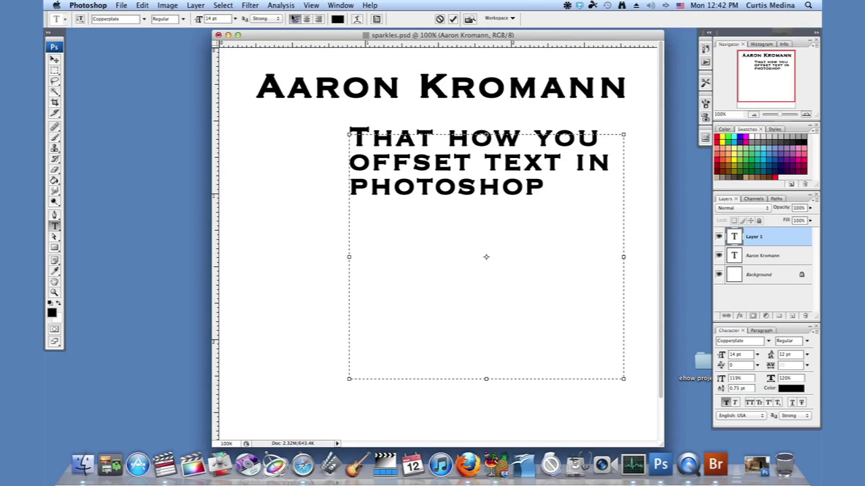
text(.  )
text(good)
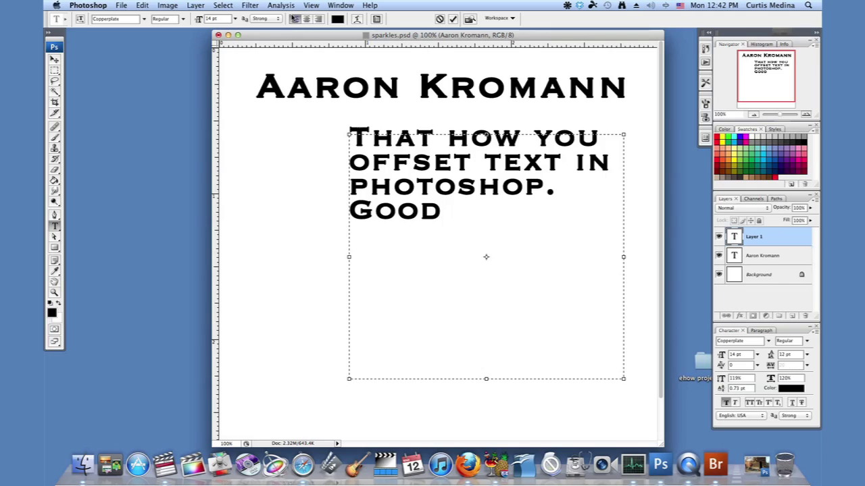
text( luck wit)
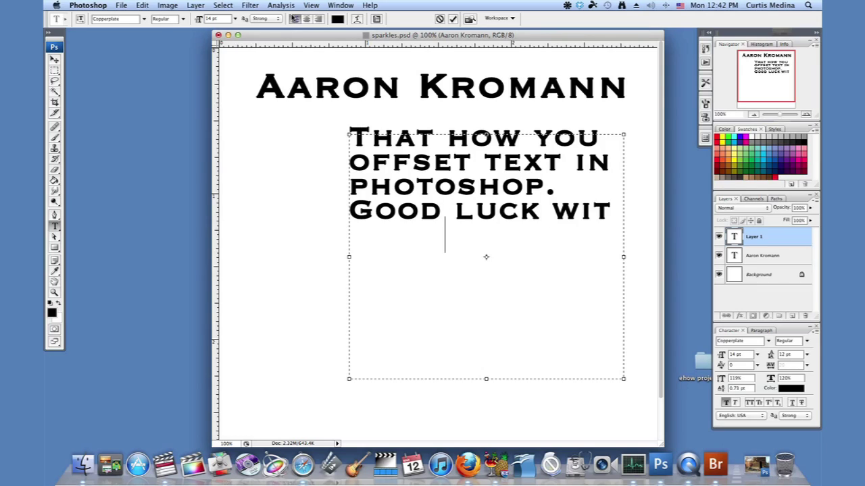
text(h your art)
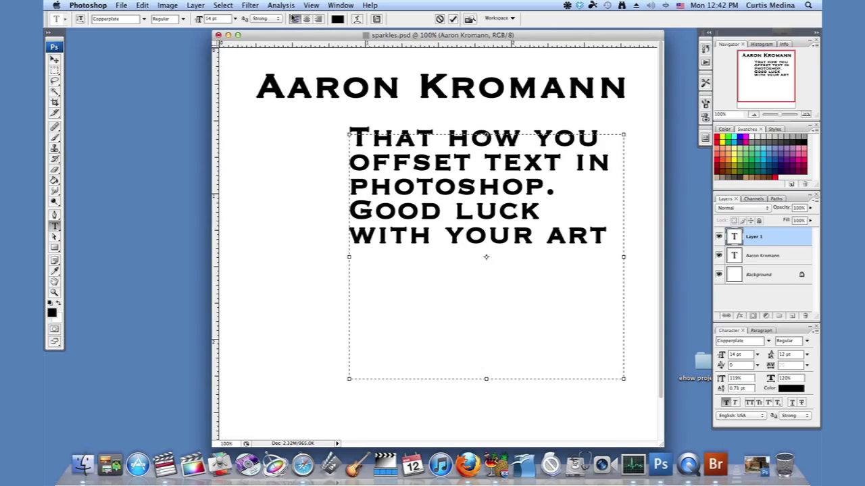
text(.)
key(BackSpace)
text(!)
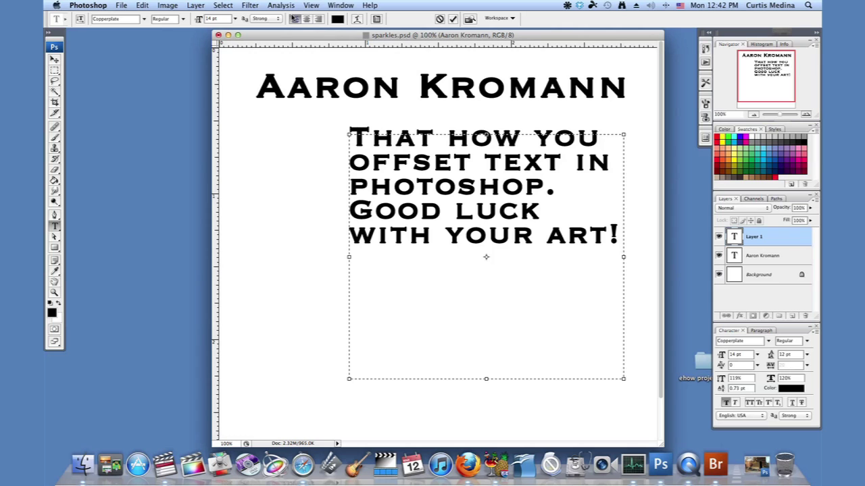